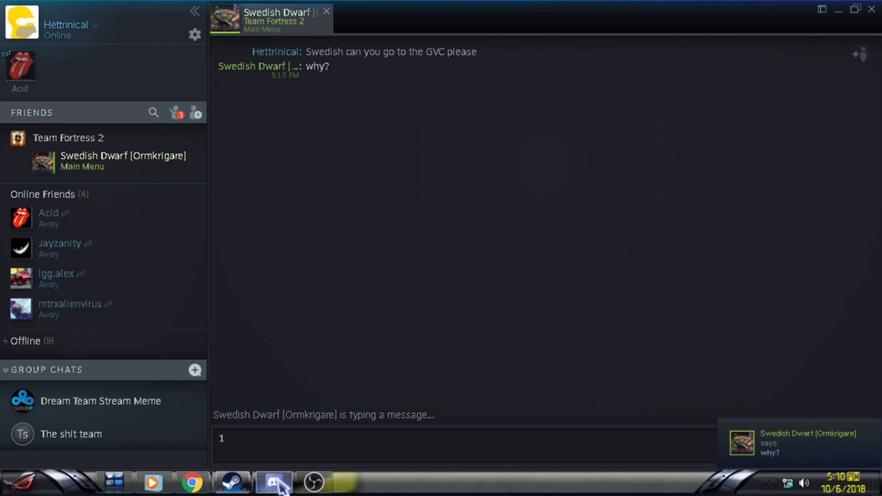
Step: Reply 'Just do it' to the Team Fortress 2 friend in Steam, then glance at Discord
left_click(282, 442)
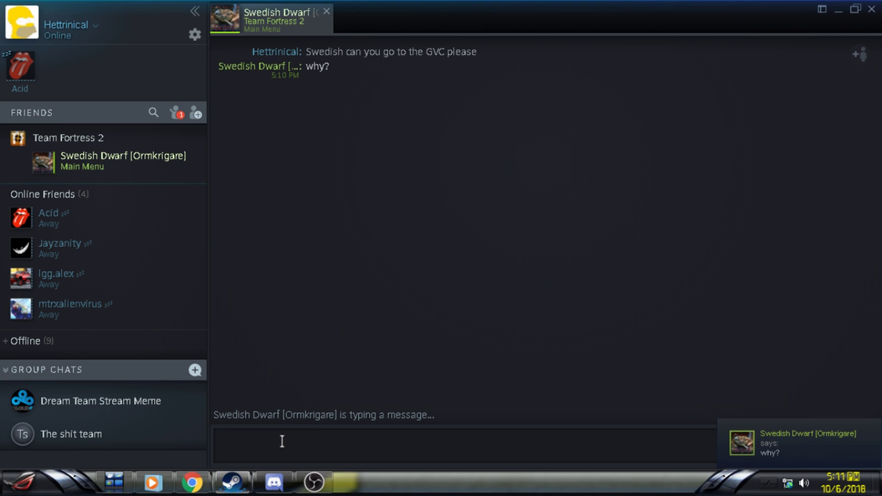
type("Justdo it")
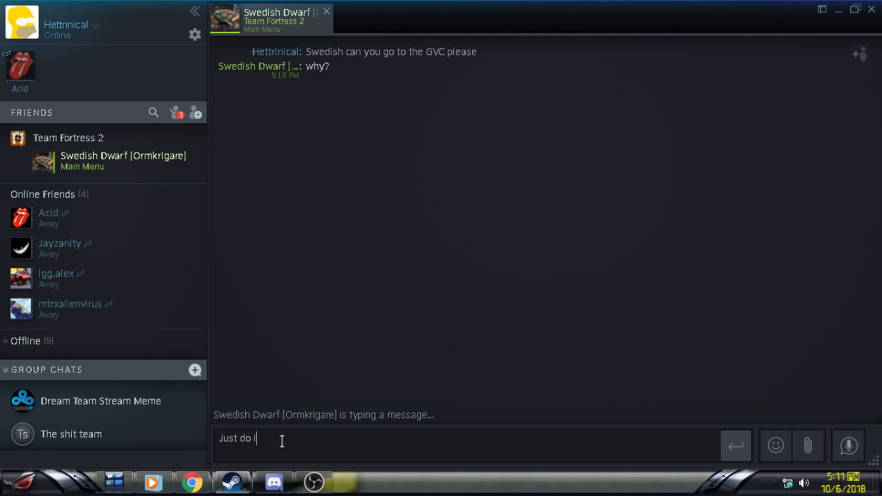
key("Return")
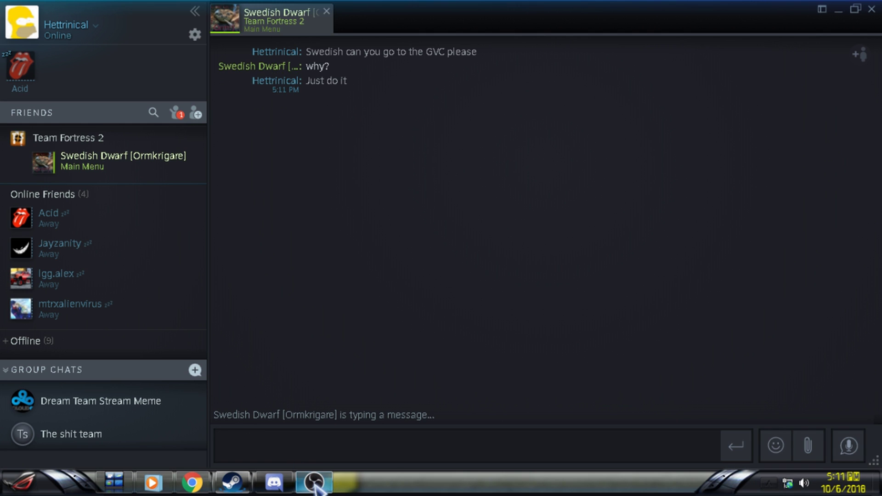
left_click(274, 483)
scroll(145, 333, "down", 5)
scroll(142, 338, "up", 3)
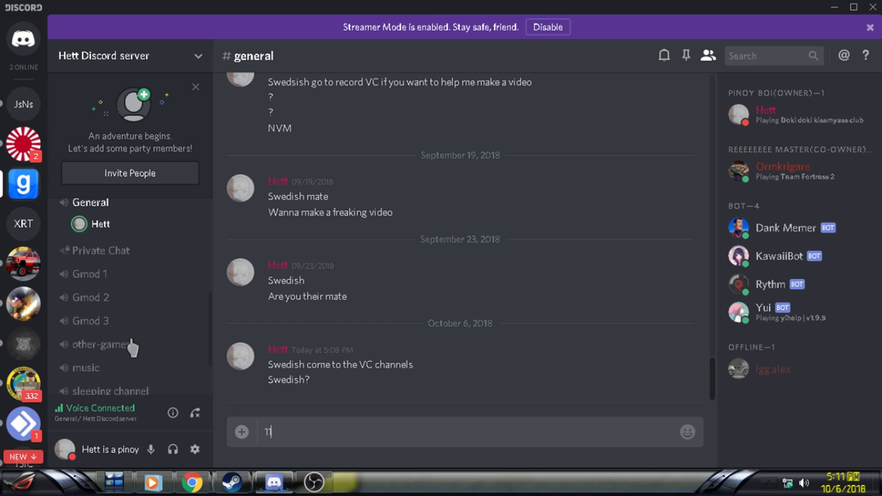
scroll(136, 342, "up", 1)
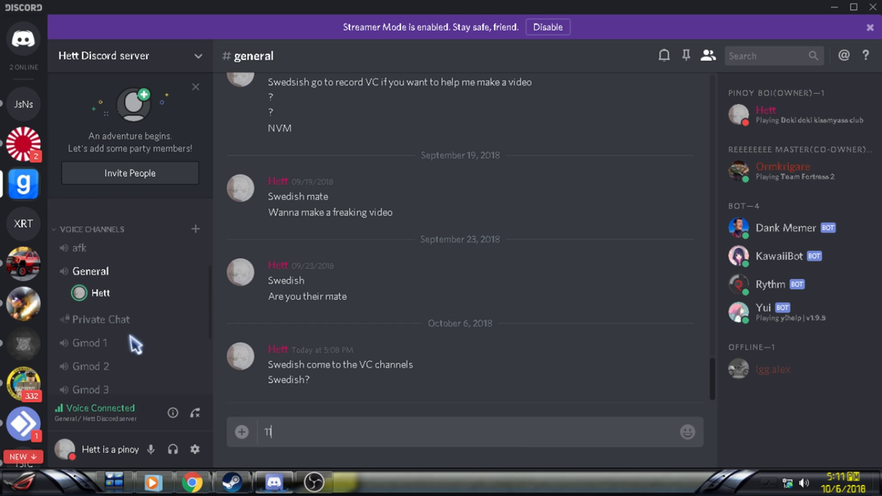
Step: Alt+Tab from the Steam chat back to the Discord server
key("alt+Tab")
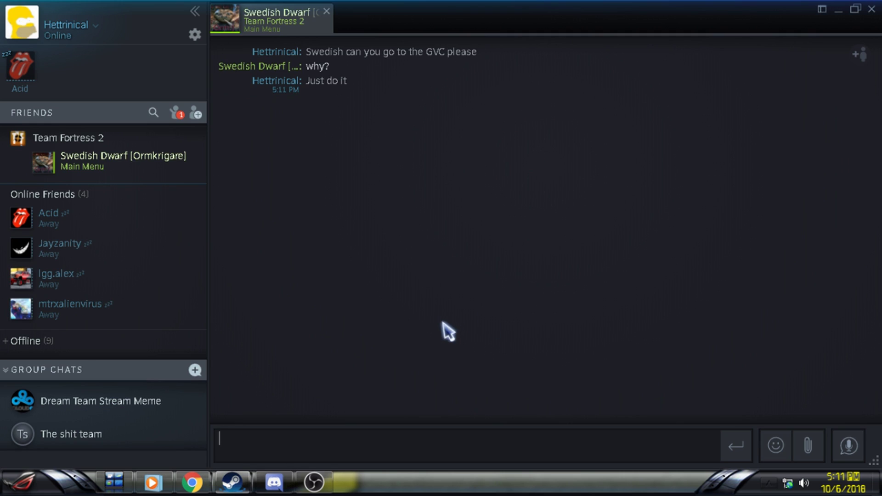
key("alt+Tab")
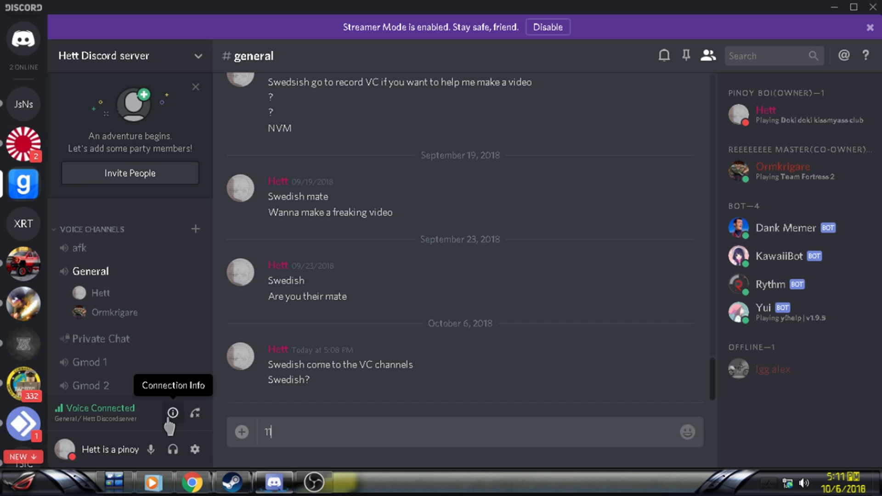
right_click(815, 172)
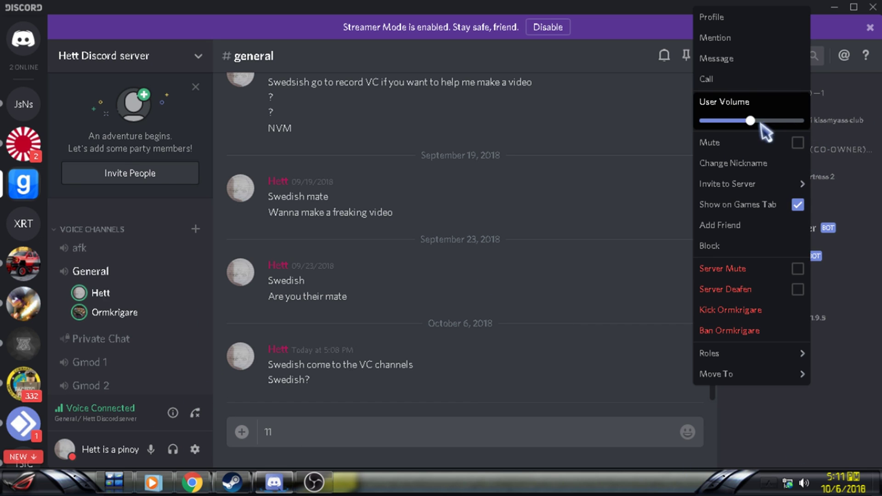
left_click_drag(750, 121, 815, 124)
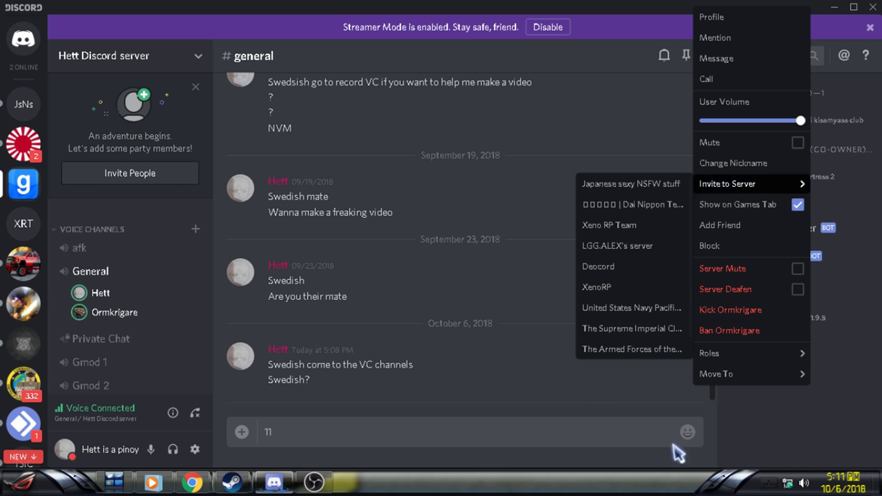
left_click(755, 427)
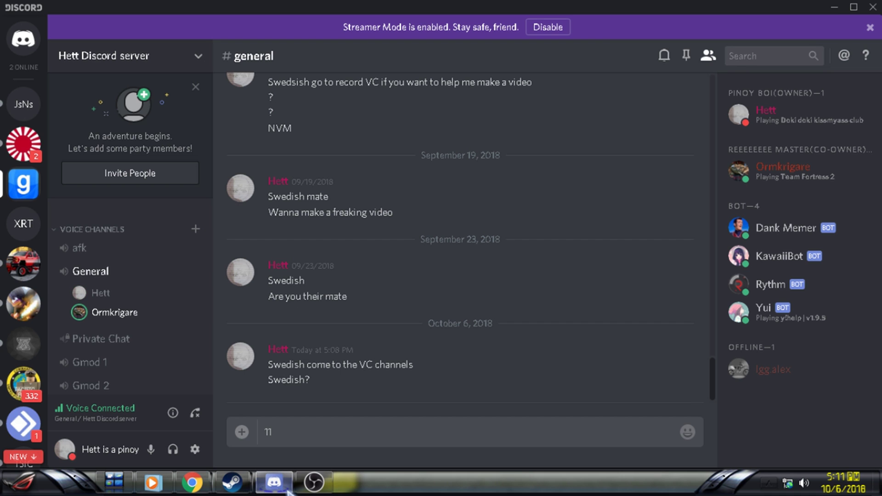
Step: Pass through the Steam library and Friends List chat, then return to Discord
left_click(158, 414)
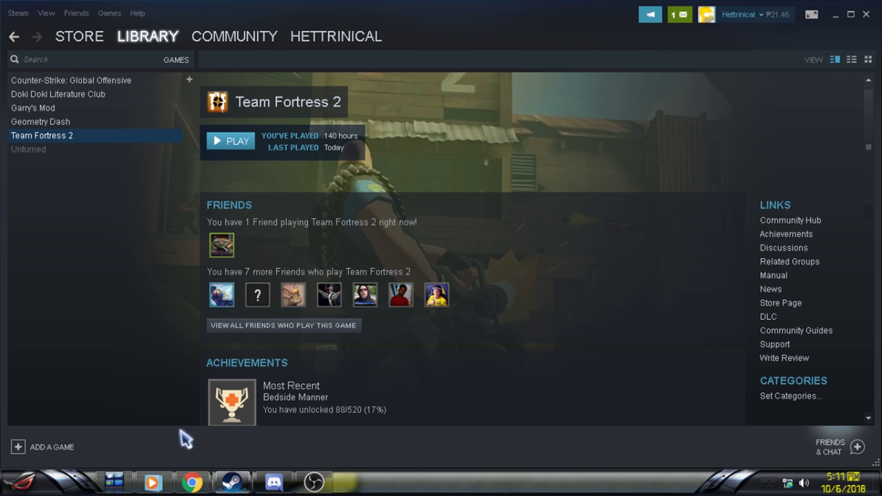
mouse_move(232, 482)
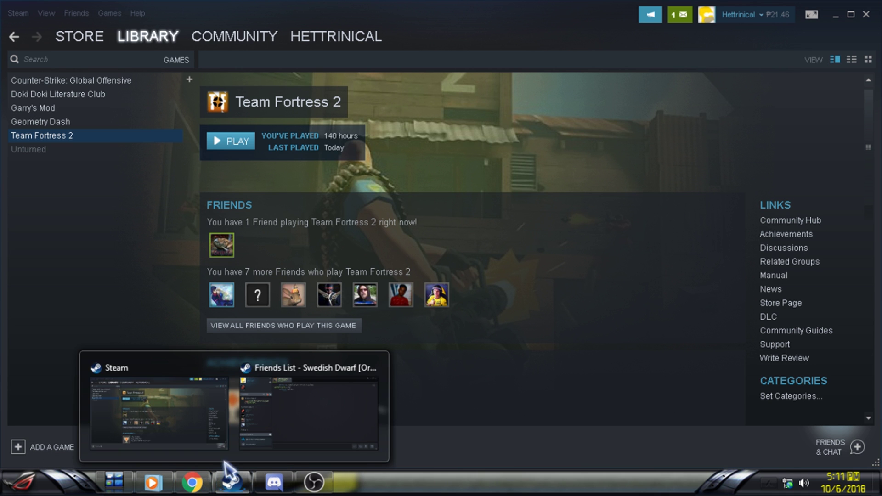
left_click(303, 420)
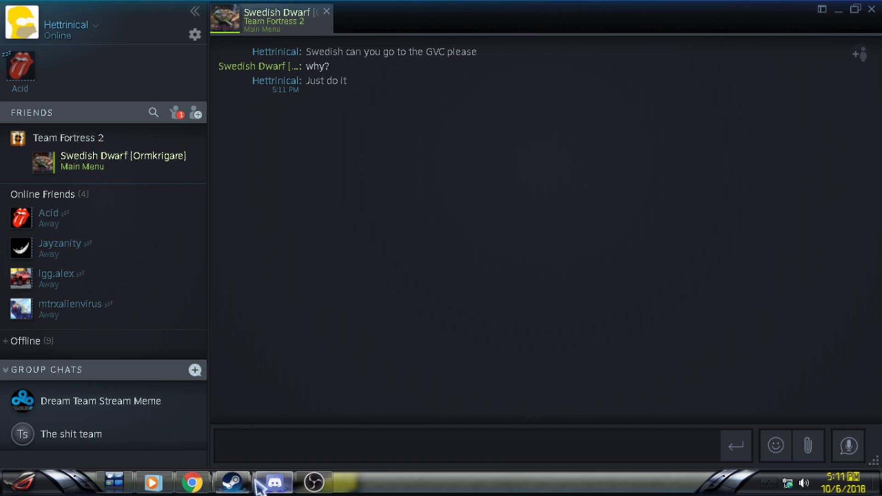
left_click(274, 482)
mouse_move(233, 482)
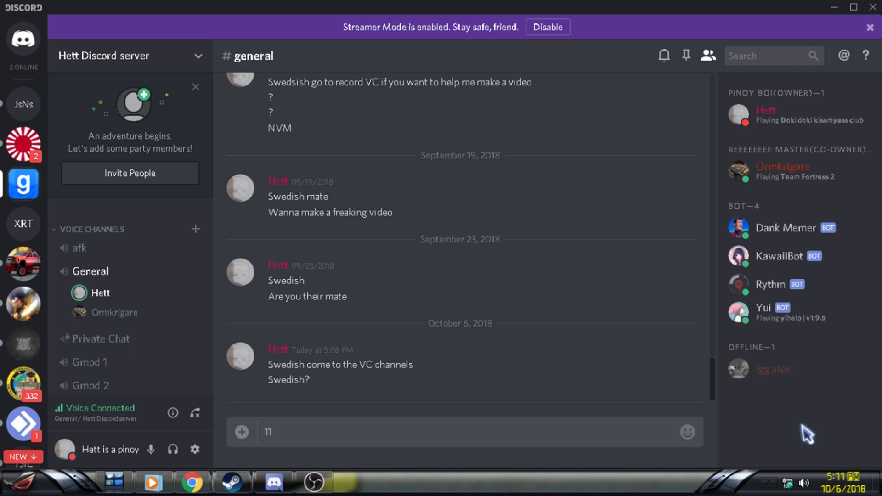
Step: Delete the stray message-box character and open Recording devices from the tray speaker icon
left_click(802, 483)
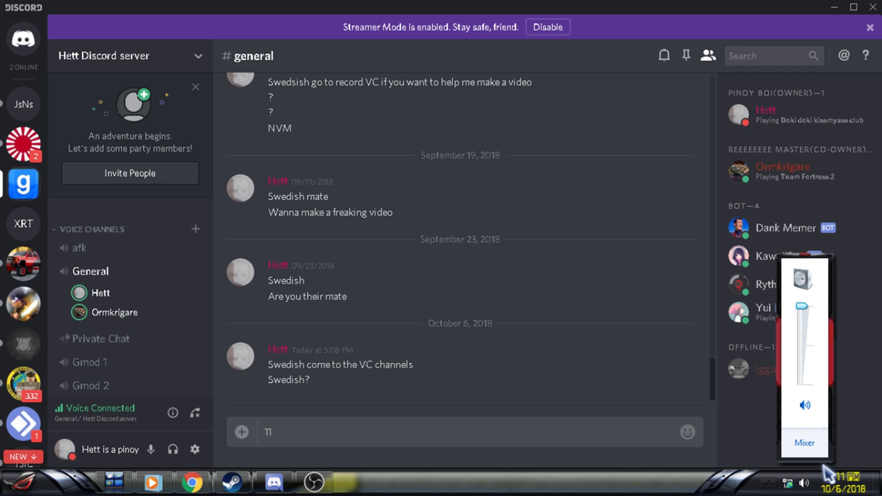
left_click(754, 418)
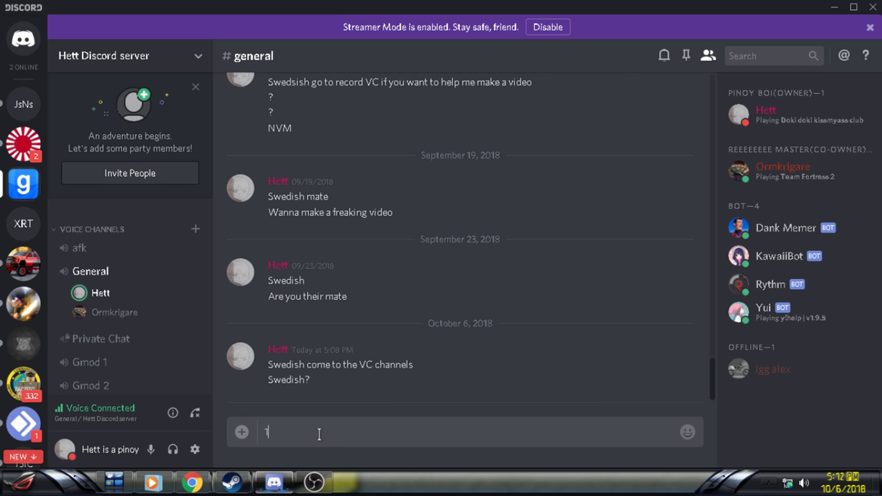
key("BackSpace")
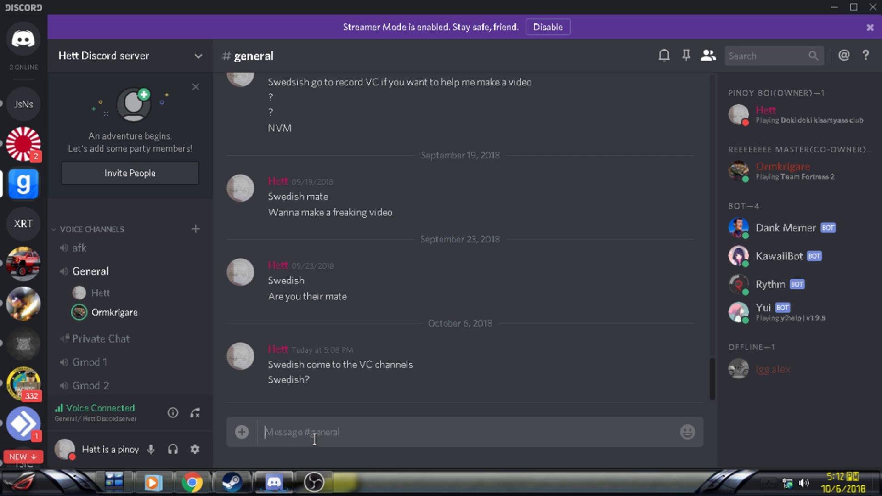
right_click(803, 482)
left_click(805, 444)
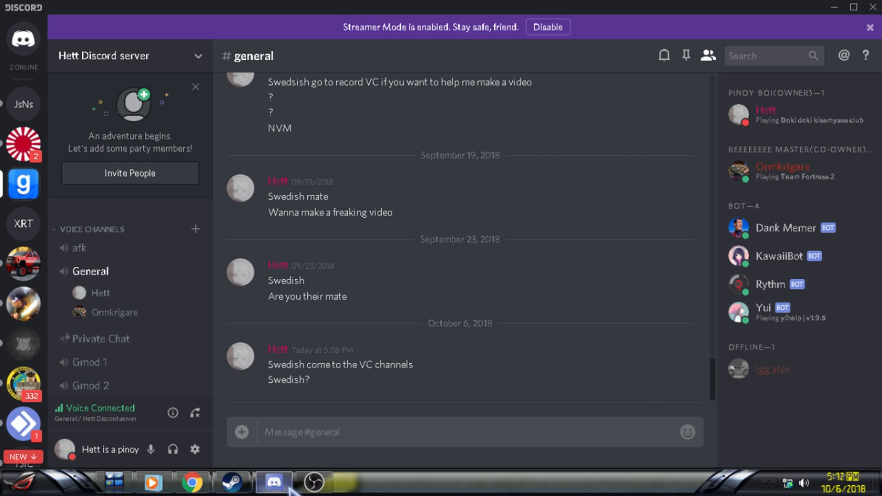
Step: Open the Realtek microphone's Properties at the Levels tab
left_click(303, 270)
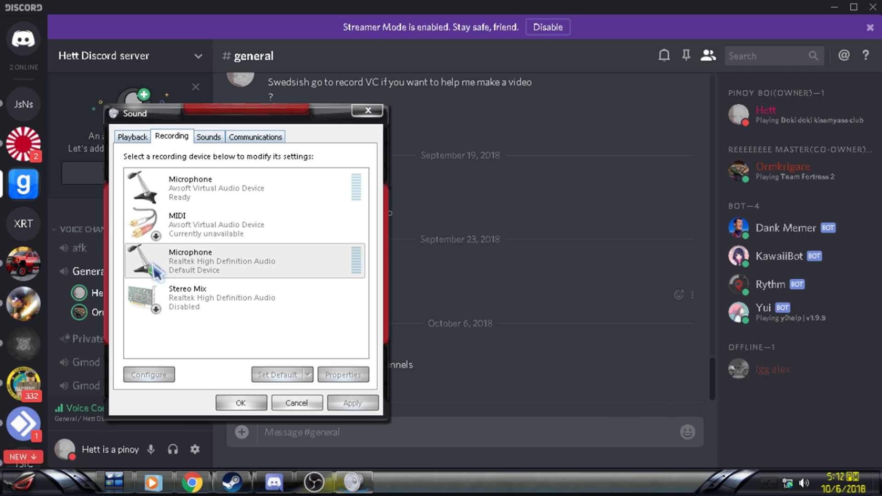
right_click(187, 270)
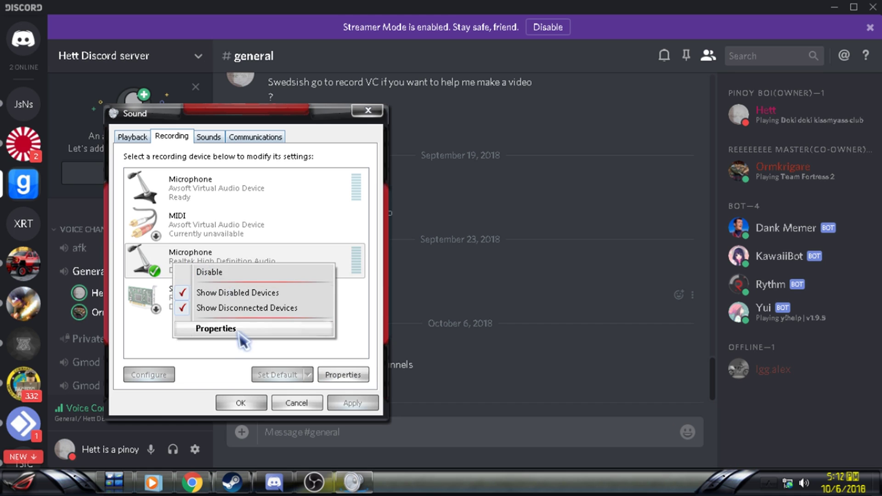
left_click(220, 330)
left_click(214, 116)
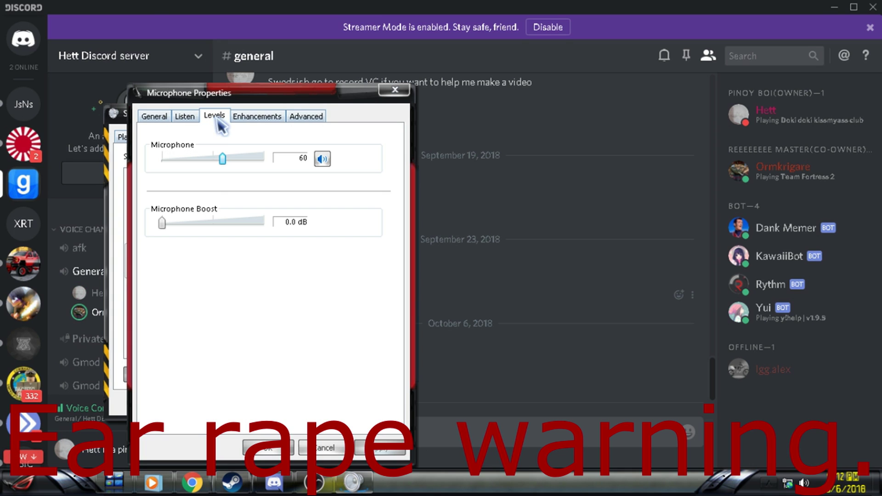
Step: Max Microphone Boost to +30.0 dB, reset it to 0.0 dB, and close Sound settings
left_click_drag(163, 222, 263, 222)
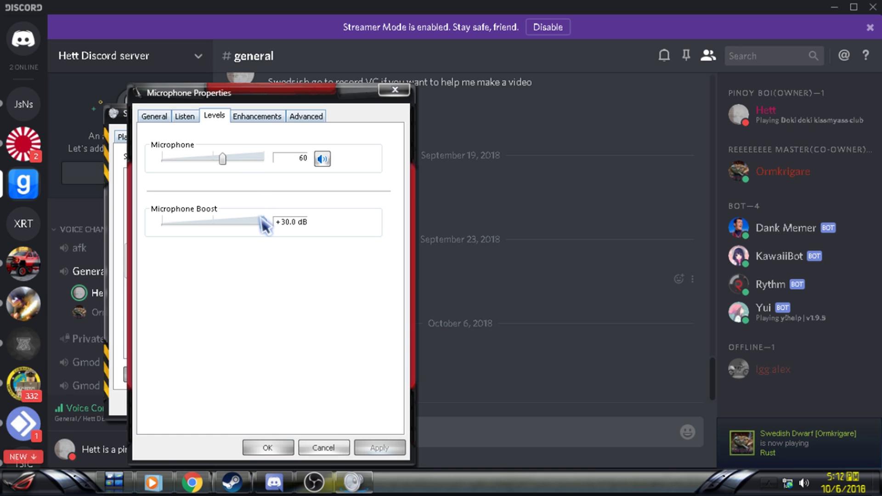
left_click_drag(265, 222, 163, 222)
left_click(267, 448)
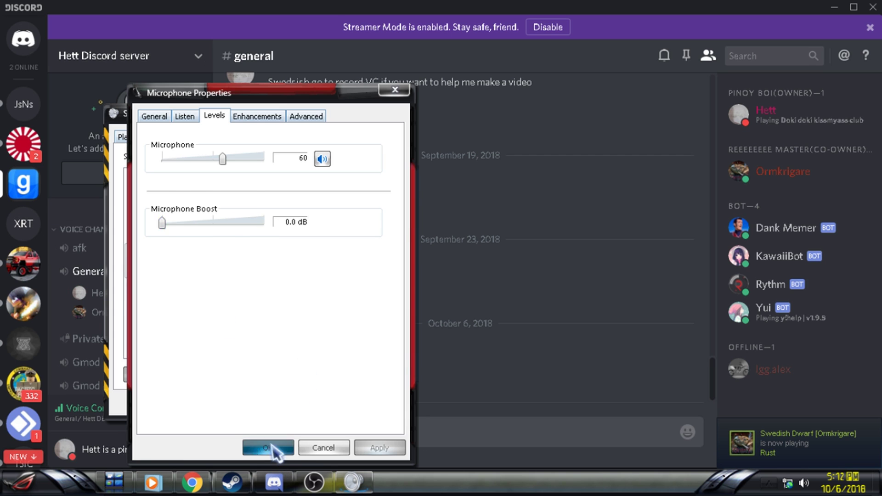
left_click(246, 406)
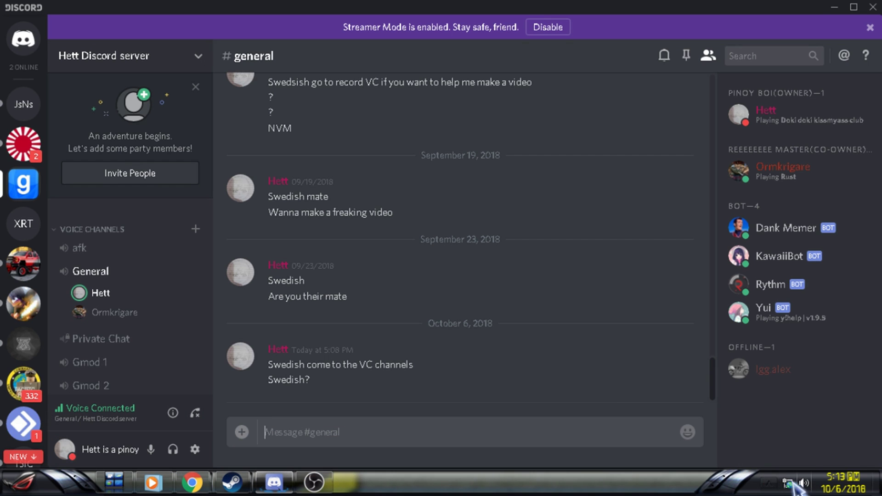
Step: Open the Realtek microphone's Properties at the Levels tab via Recording devices
right_click(803, 482)
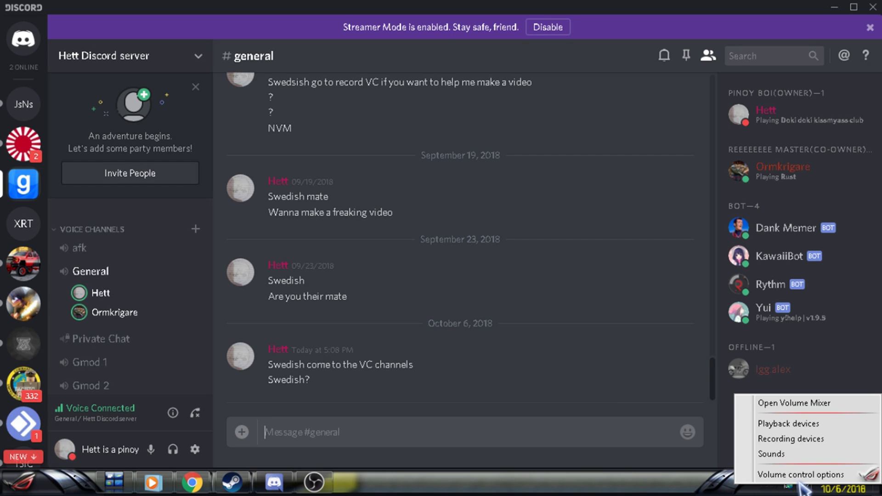
left_click(790, 438)
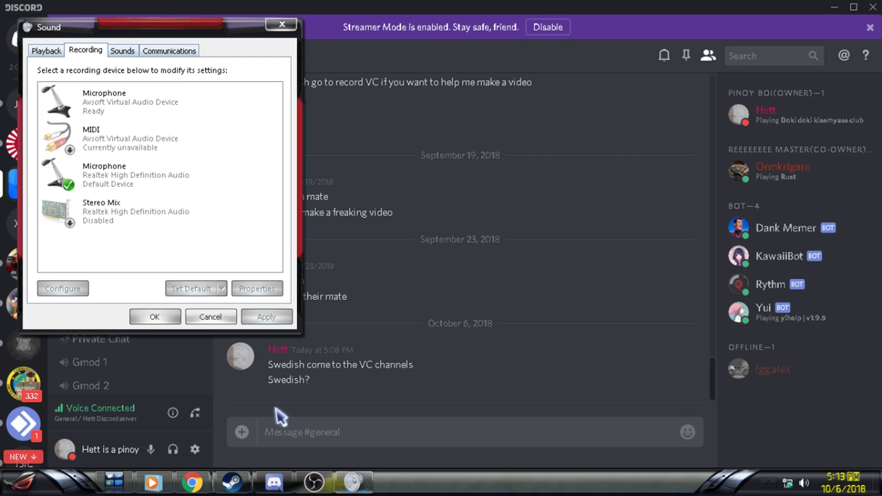
left_click(158, 175)
right_click(169, 181)
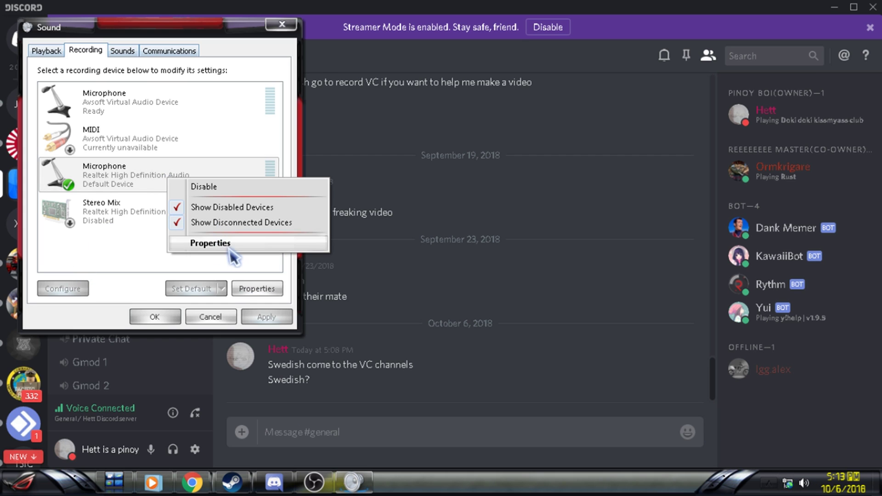
left_click(210, 243)
left_click(99, 102)
left_click(128, 102)
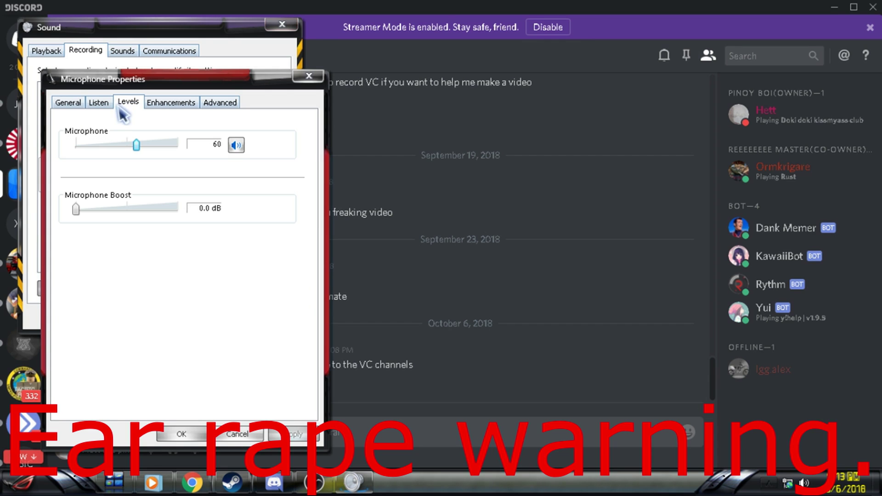
Step: Push boost to +30 dB and level to maximum, then leave level 55, boost 0.0 dB
left_click_drag(76, 209, 177, 209)
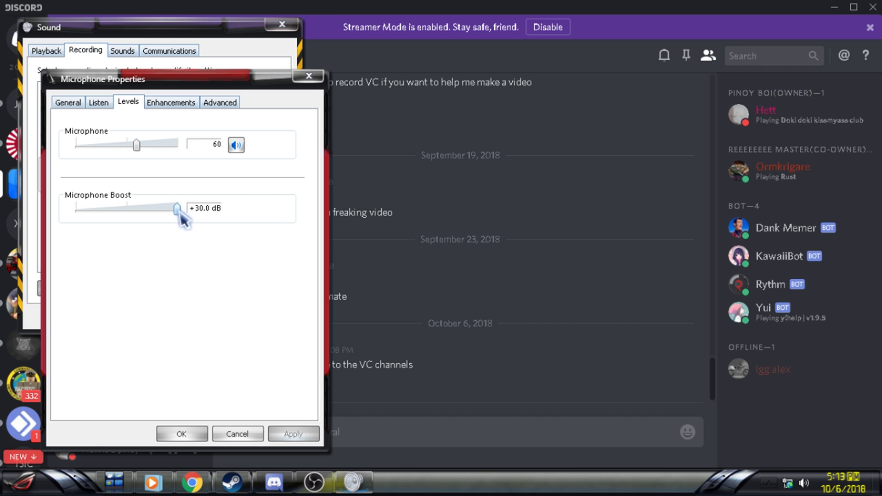
mouse_move(137, 145)
left_mouse_down()
mouse_move(178, 145)
mouse_move(132, 145)
left_mouse_up()
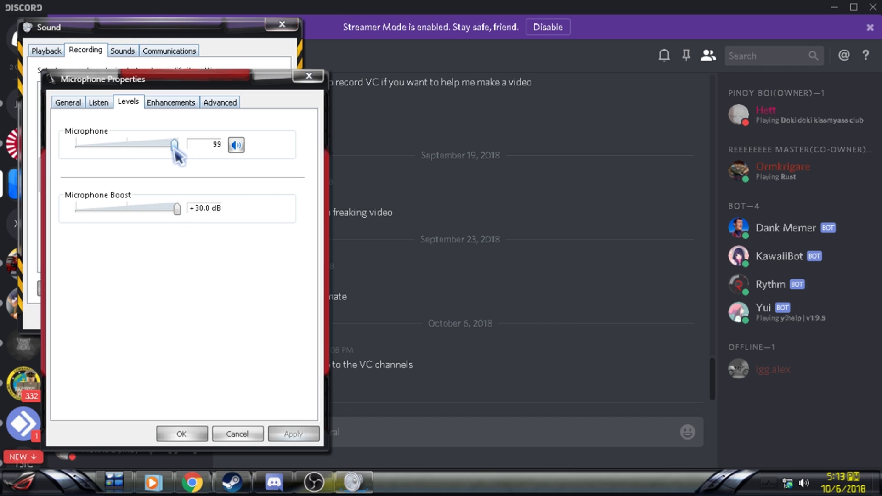
left_click_drag(176, 209, 76, 209)
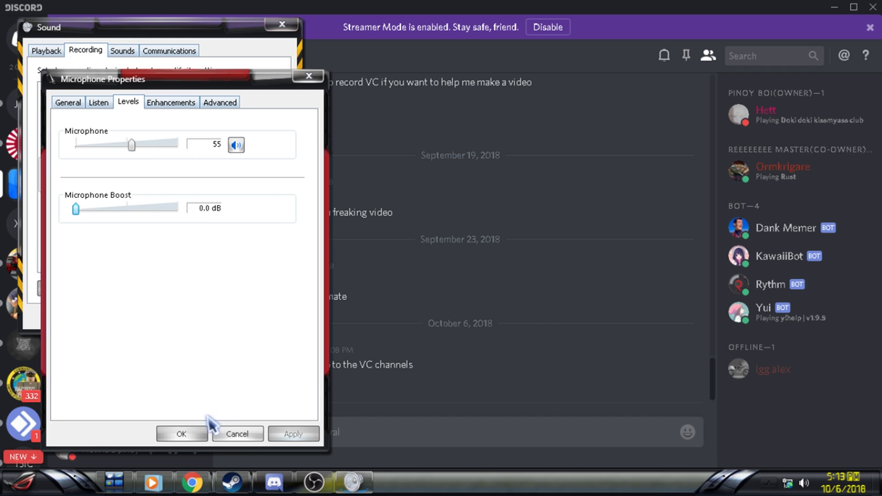
left_click(181, 433)
left_click(158, 313)
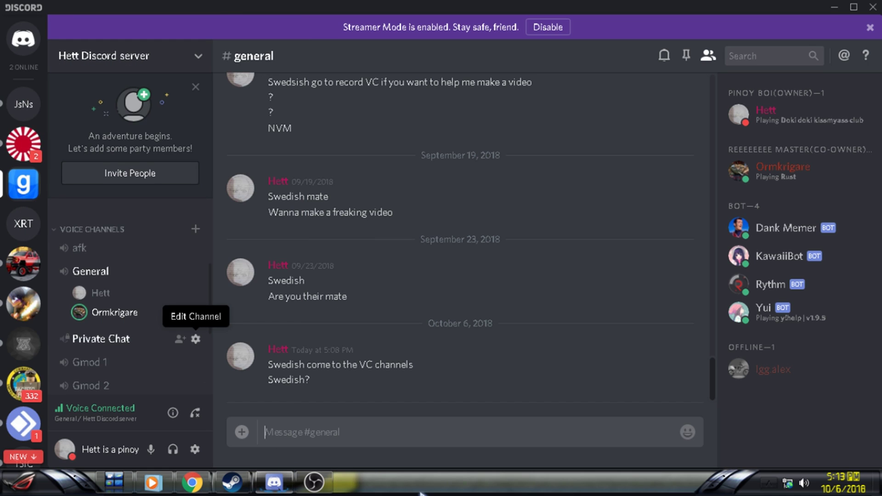